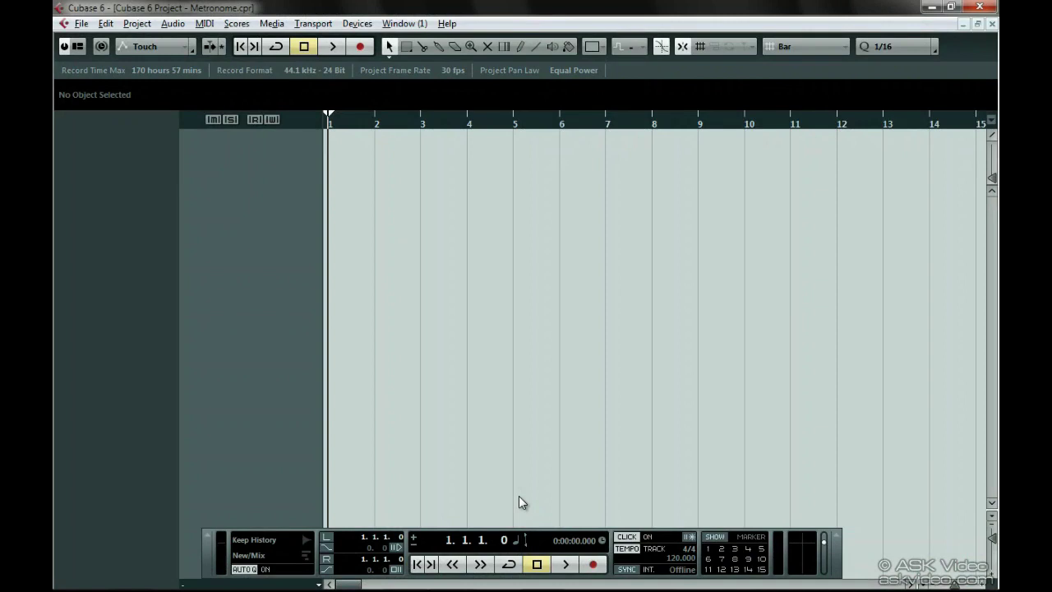
Play the project from the start to hear the current metronome click, then stop playback.
key("space")
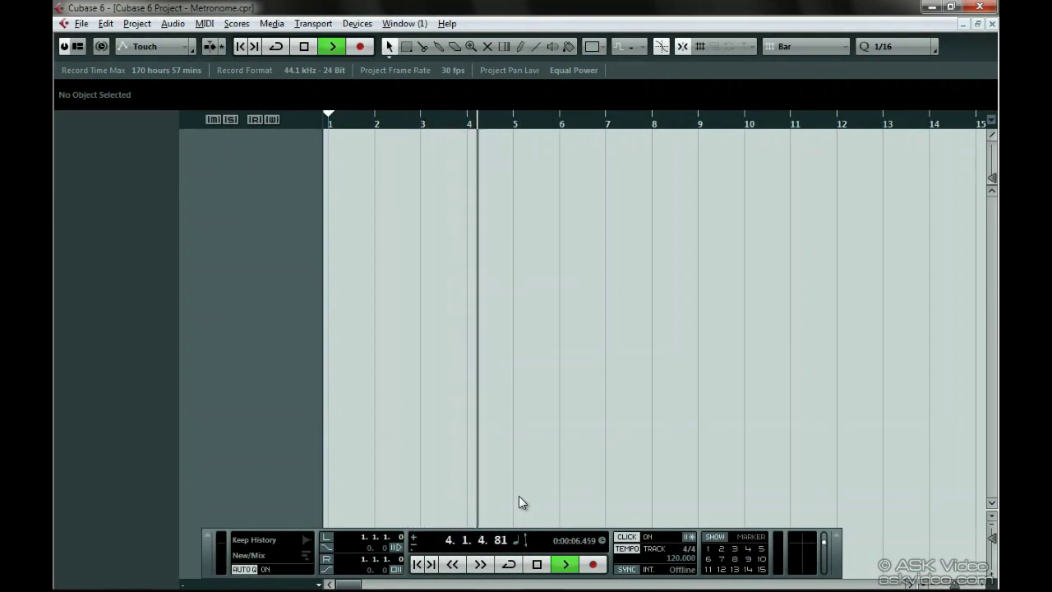
key("space")
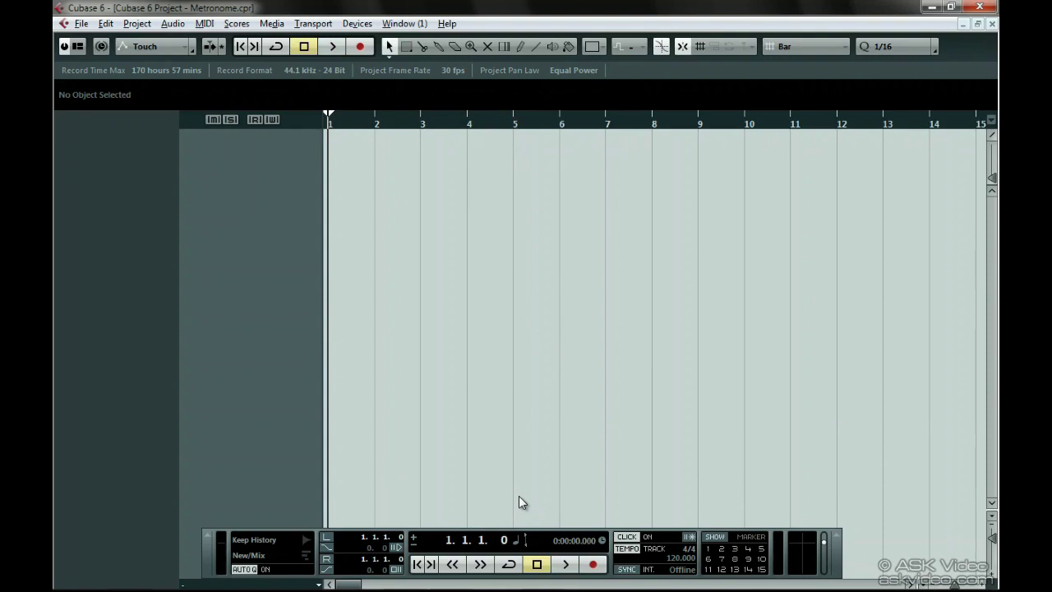
Set the metronome's audio click to Sounds and enable Auto Play while choosing the Hi sound in the Metronome Examples folder.
left_click(629, 536, "ctrl")
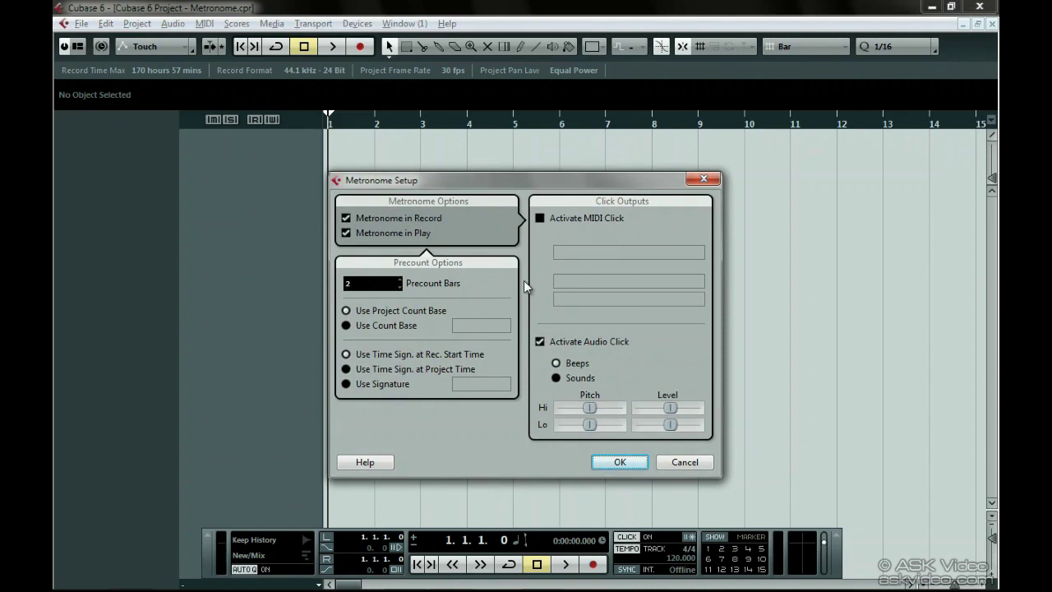
left_click(557, 378)
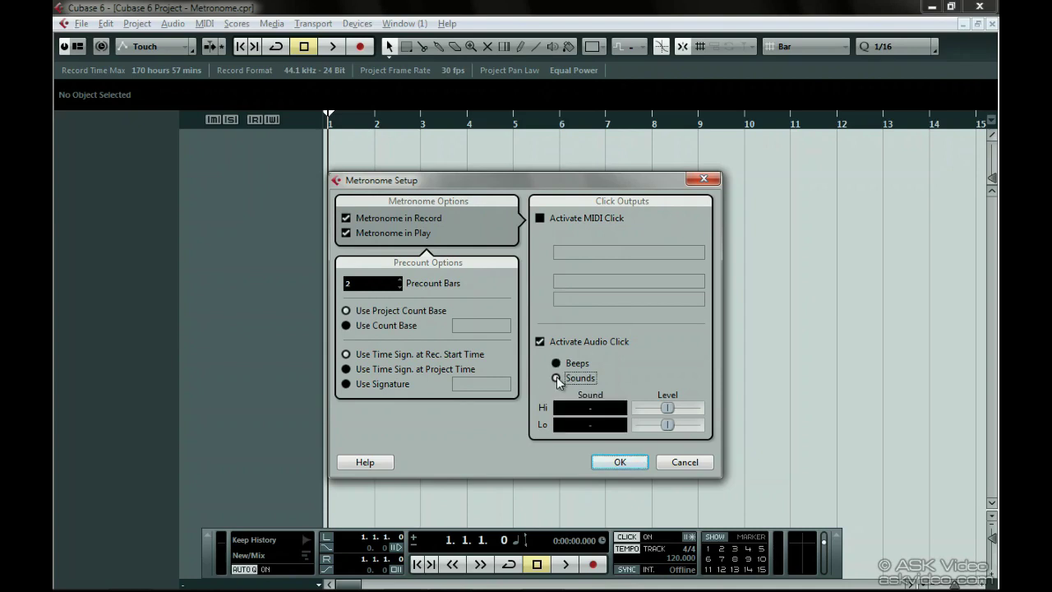
left_click(590, 410)
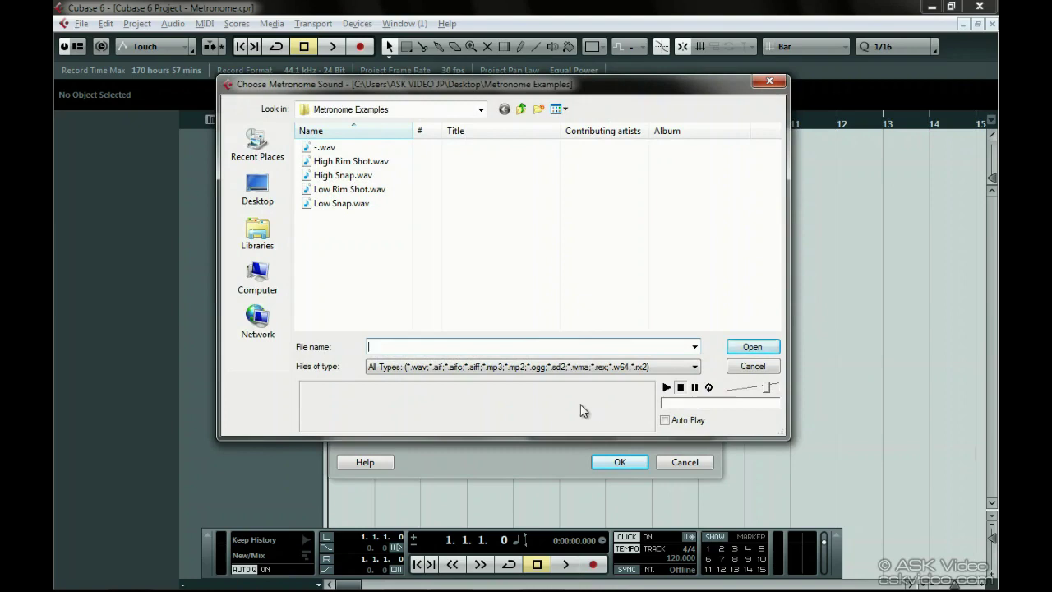
left_click(356, 165)
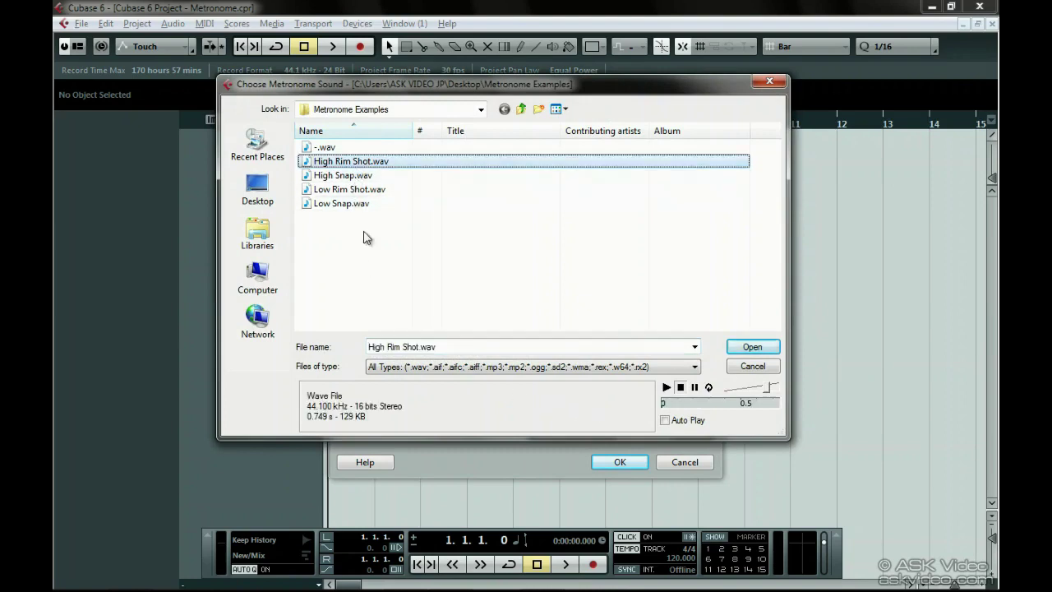
left_click(665, 421)
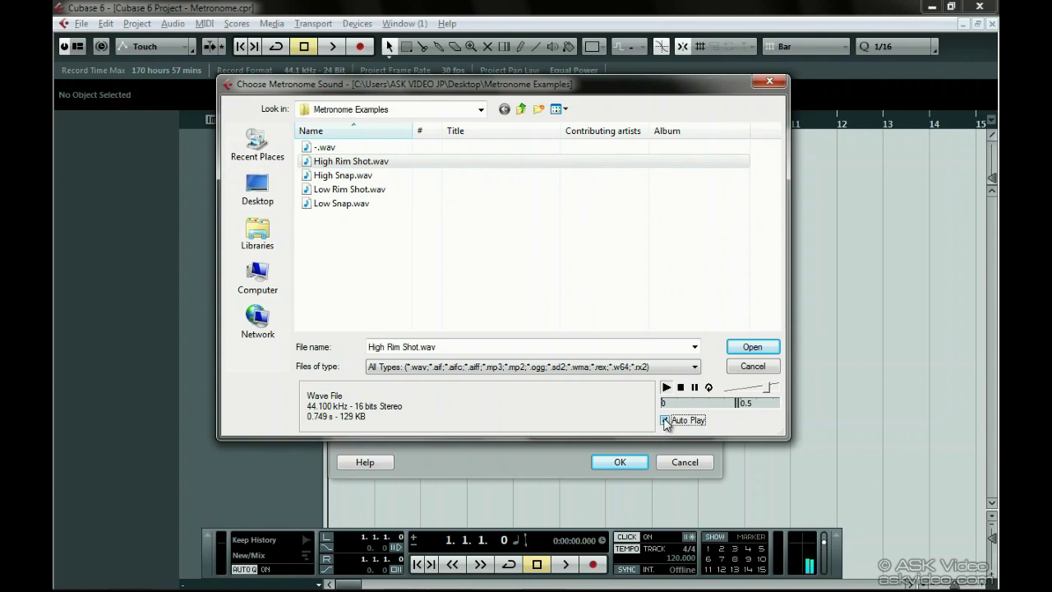
Audition the Low Rim Shot, High Snap and Low Snap samples, and assign High Rim Shot.wav as the Hi click sound.
left_click(364, 193)
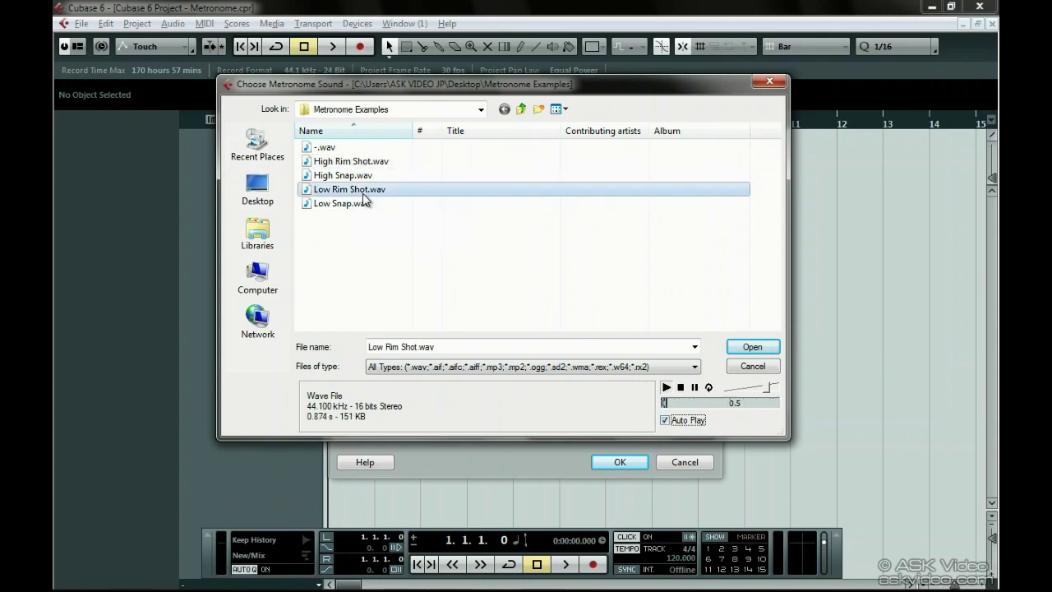
left_click(361, 177)
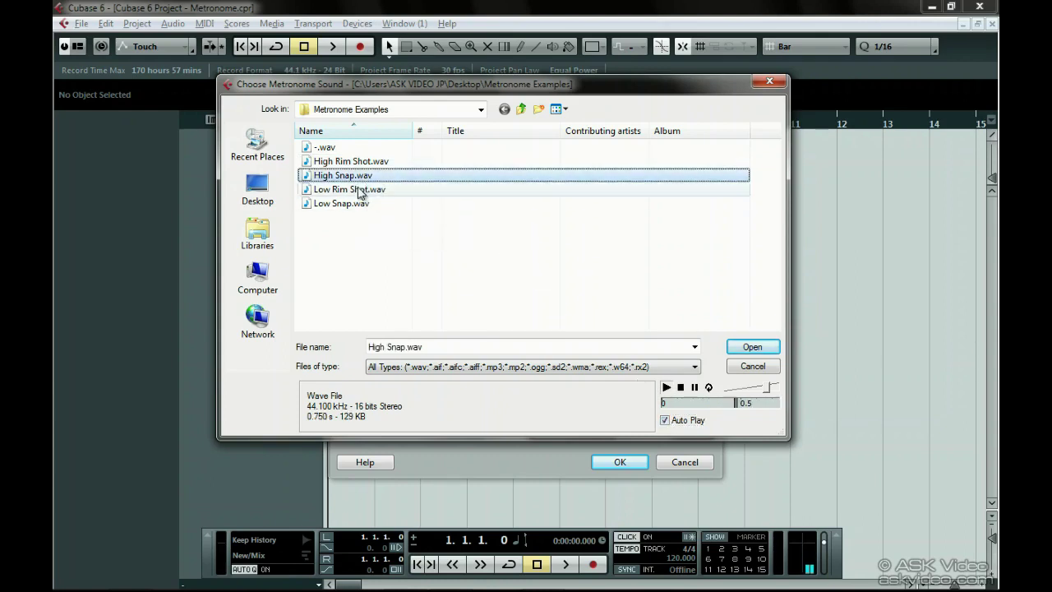
left_click(359, 204)
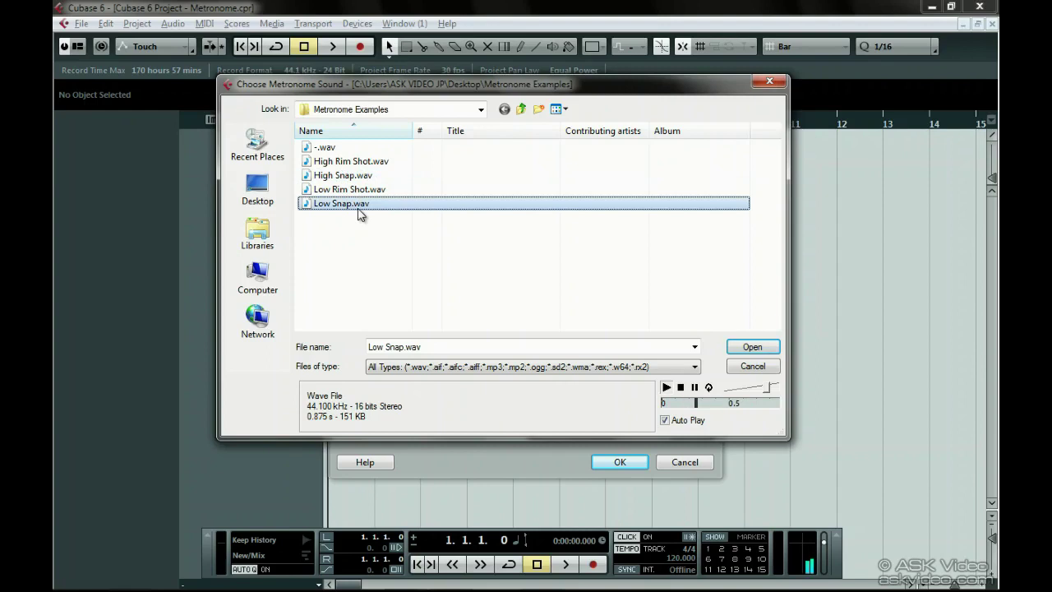
left_click(359, 164)
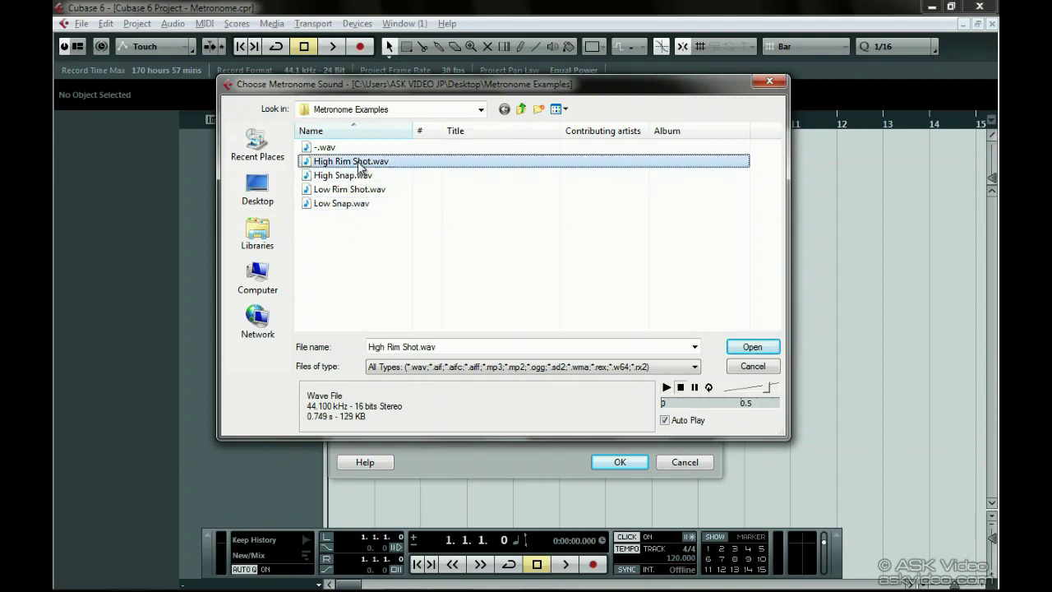
left_click(744, 347)
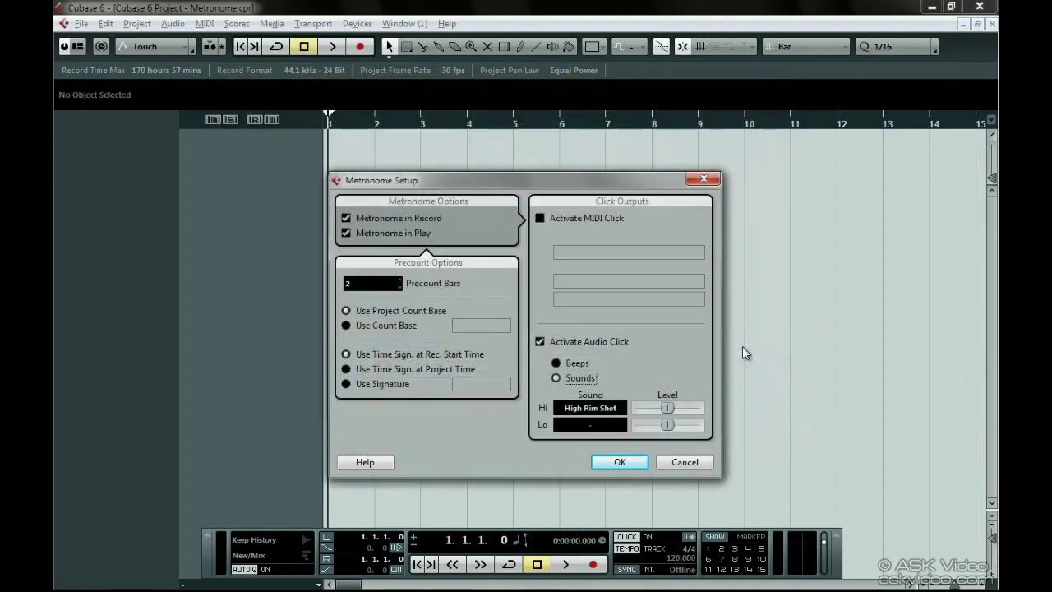
Assign Low Rim Shot.wav as the Lo click sound, raise the Hi click level slightly and apply the metronome settings.
left_click(600, 424)
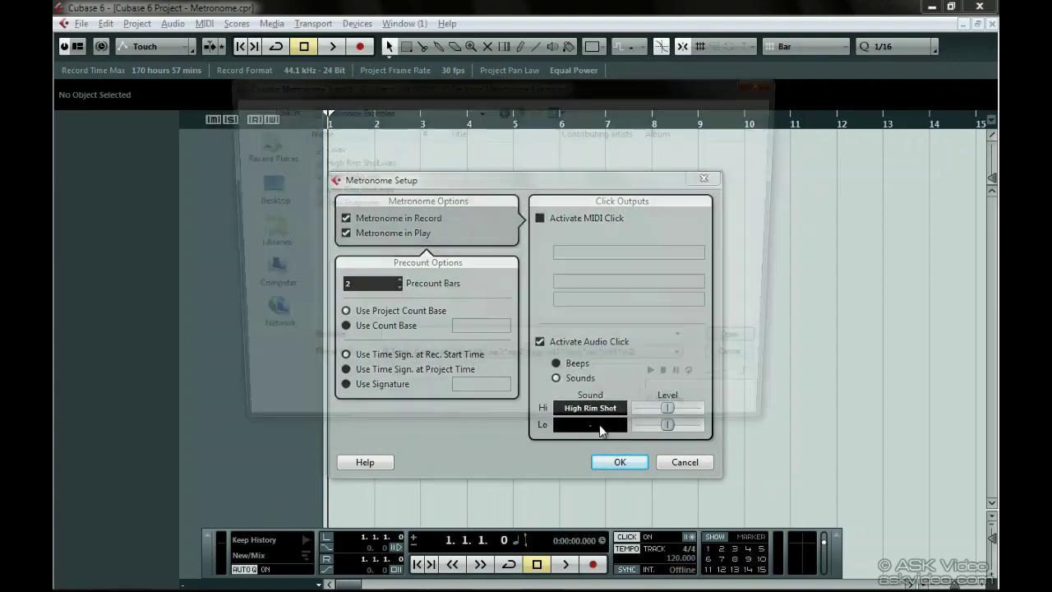
left_click(360, 190)
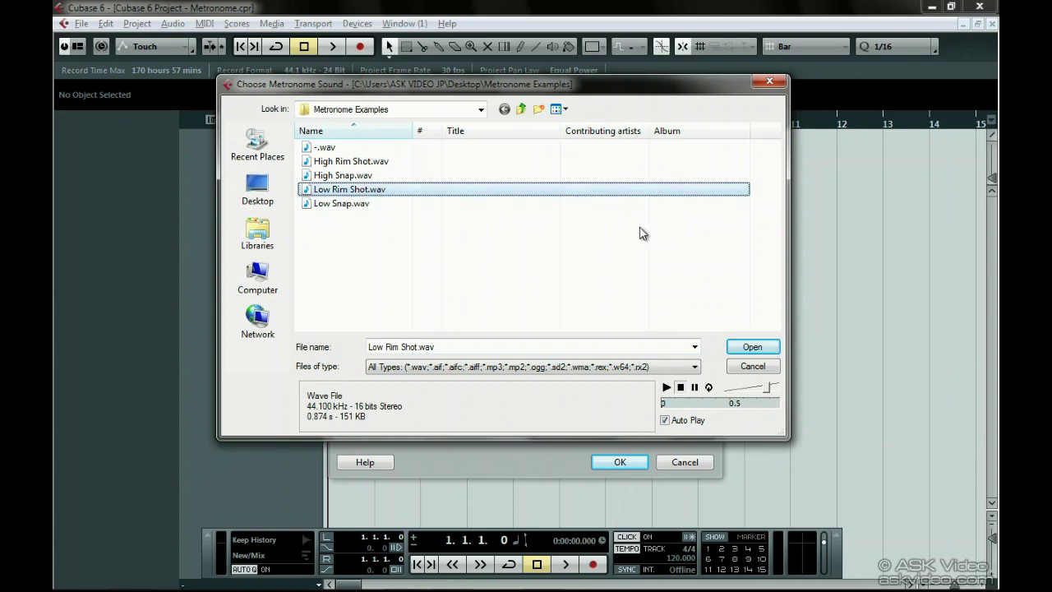
left_click(753, 346)
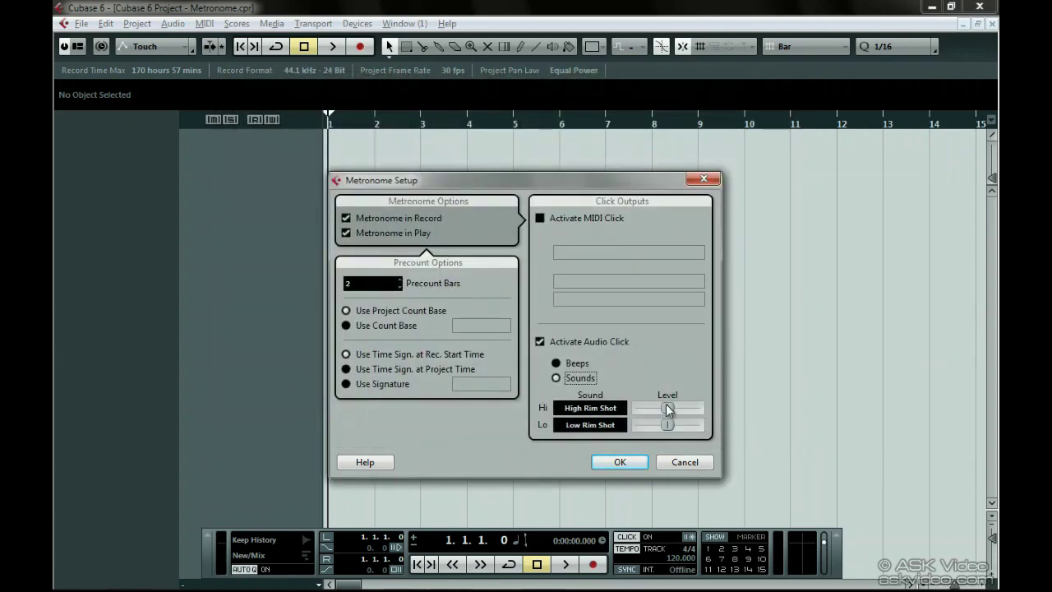
left_click_drag(668, 410, 677, 409)
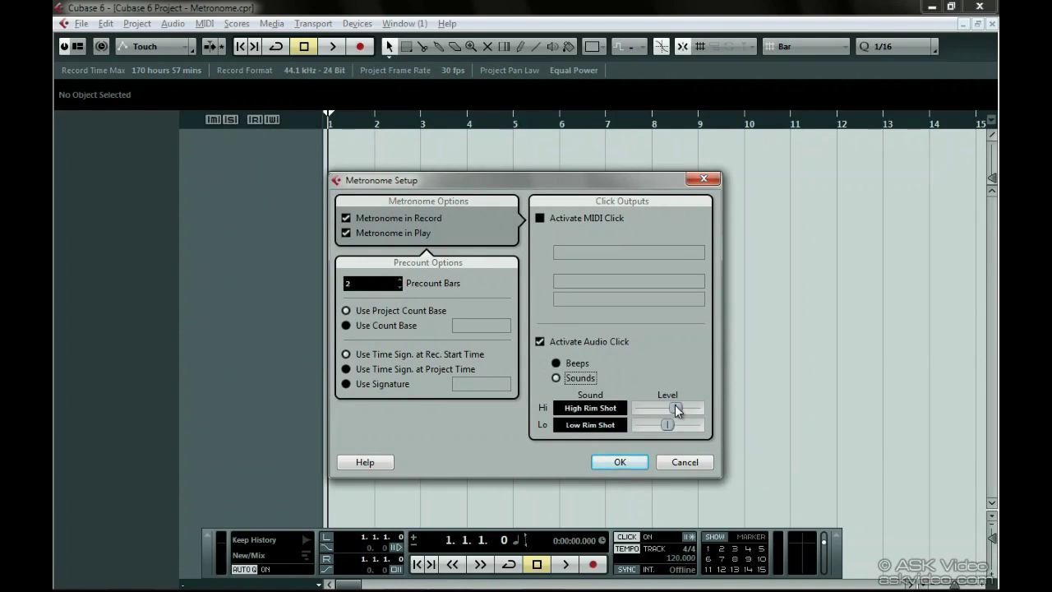
left_click(633, 460)
Play a few bars to hear the rim shot metronome sounds, and stop playback.
left_click(566, 564)
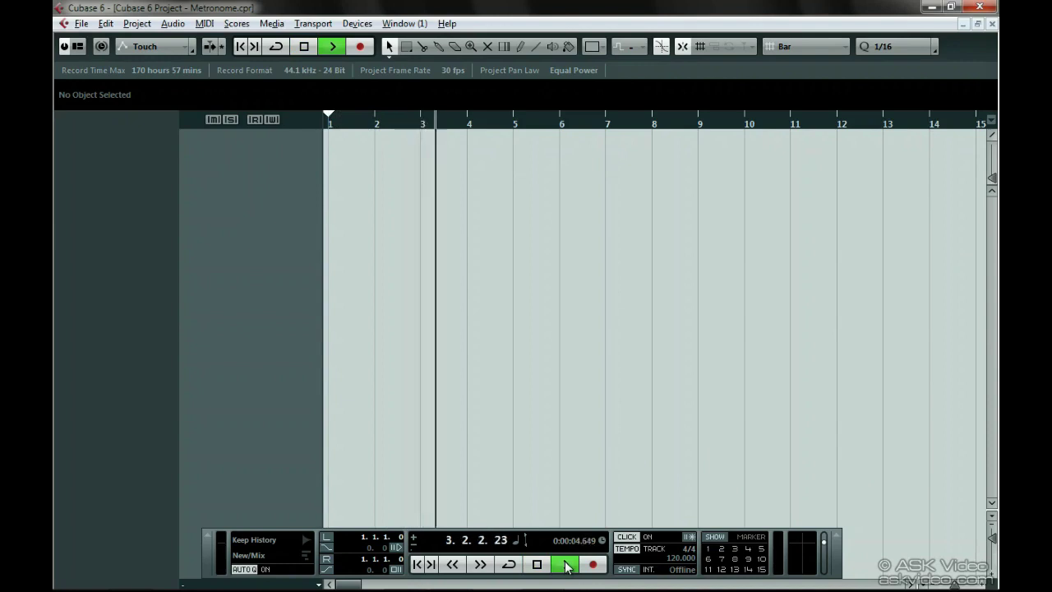
key("space")
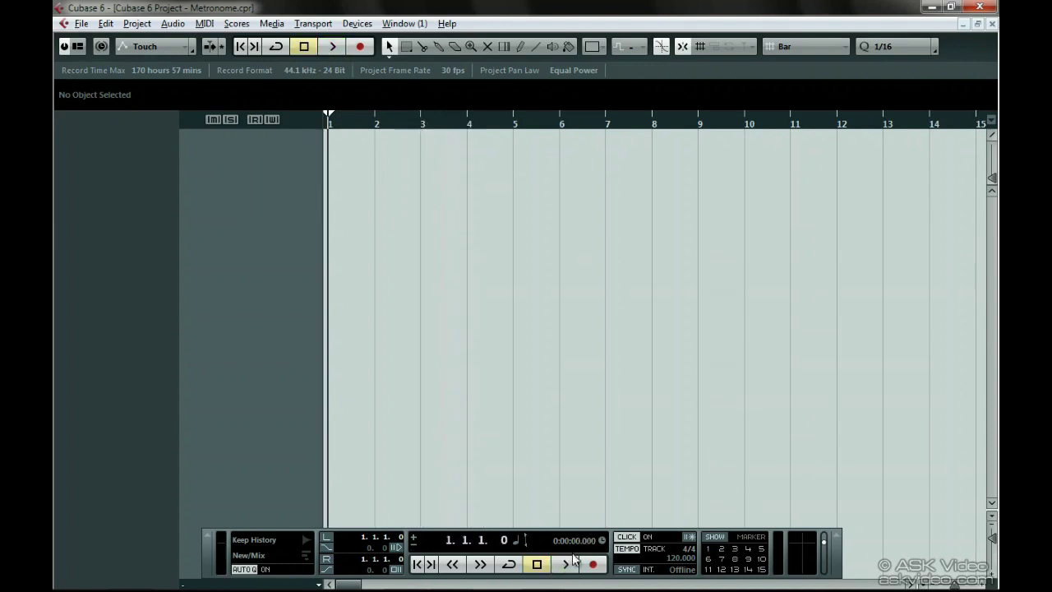
Deactivate the audio click in the metronome setup and apply the change.
left_click(621, 539)
left_click(621, 539, "ctrl")
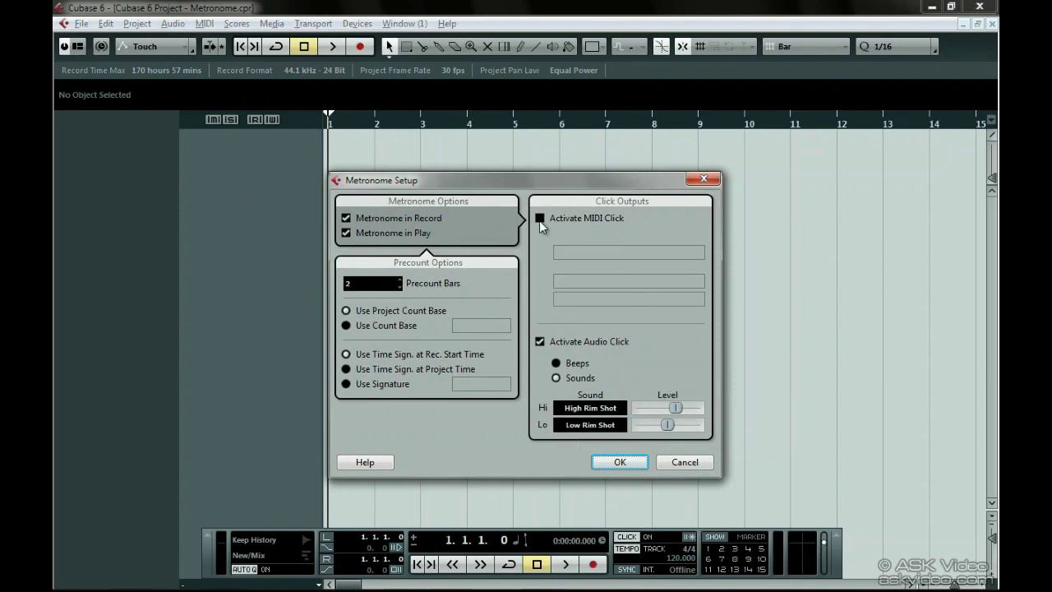
left_click(540, 340)
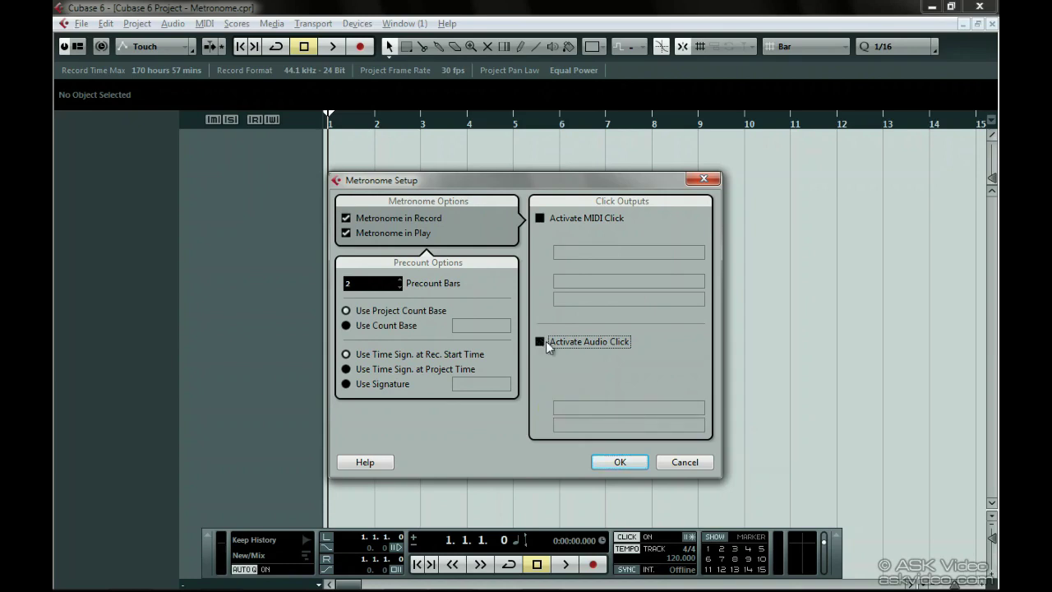
left_click(623, 461)
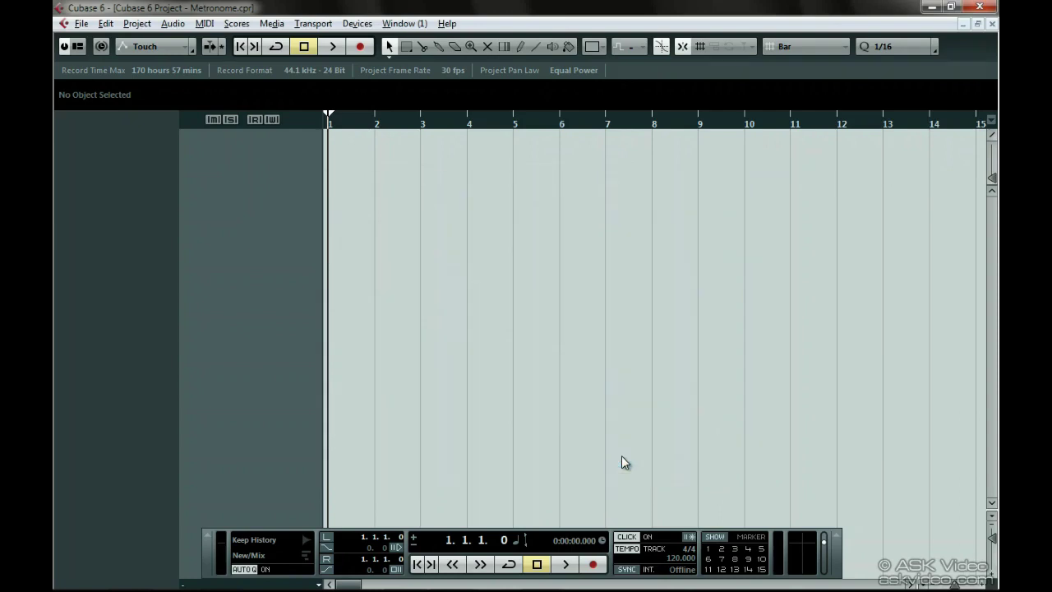
Load Groove Agent ONE into the first VST instrument slot without creating a MIDI track for it.
left_click(361, 24)
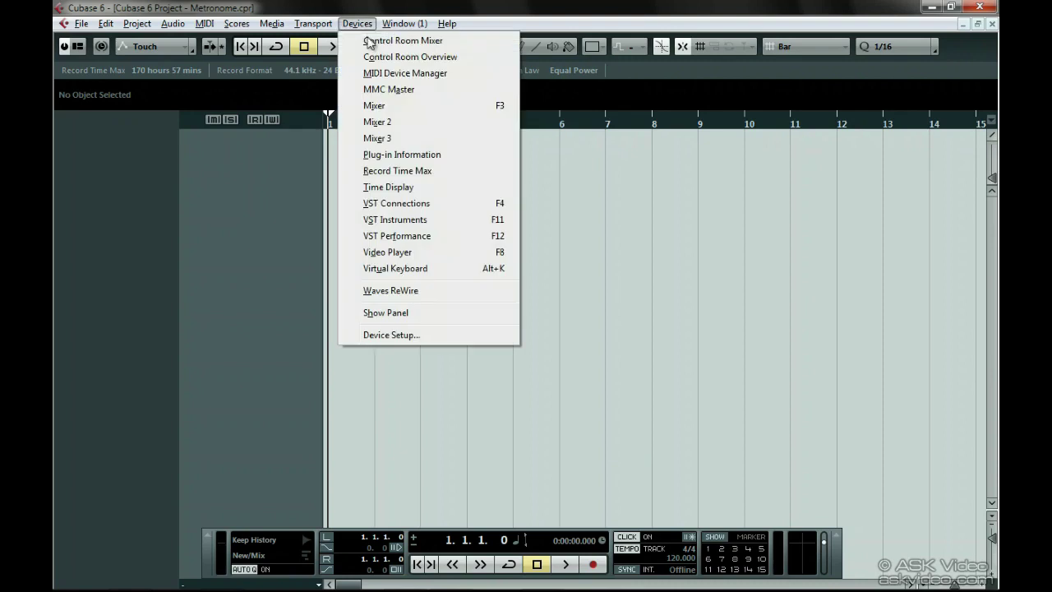
left_click(449, 220)
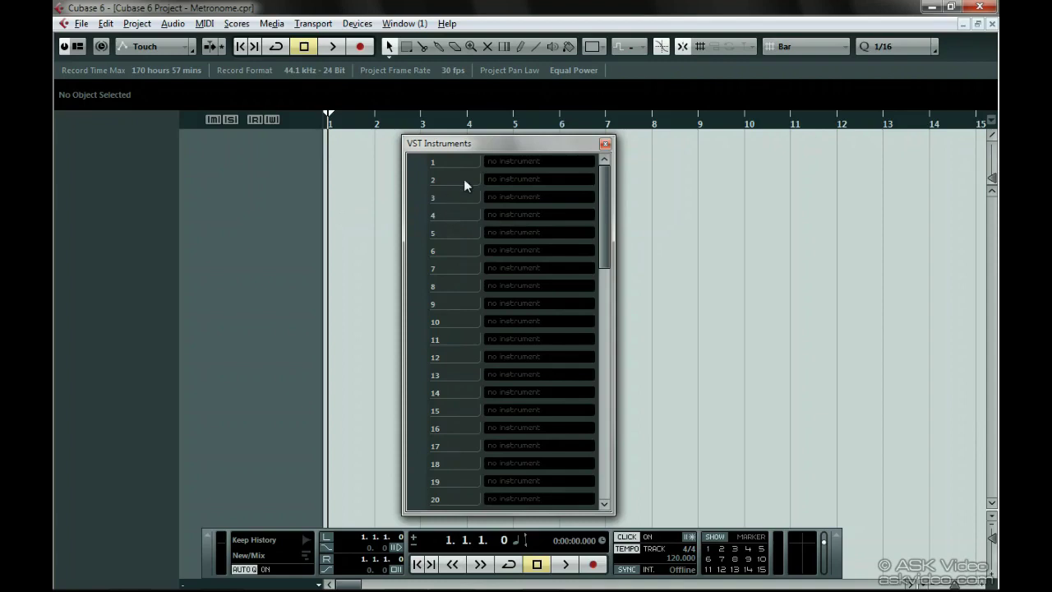
left_click(499, 162)
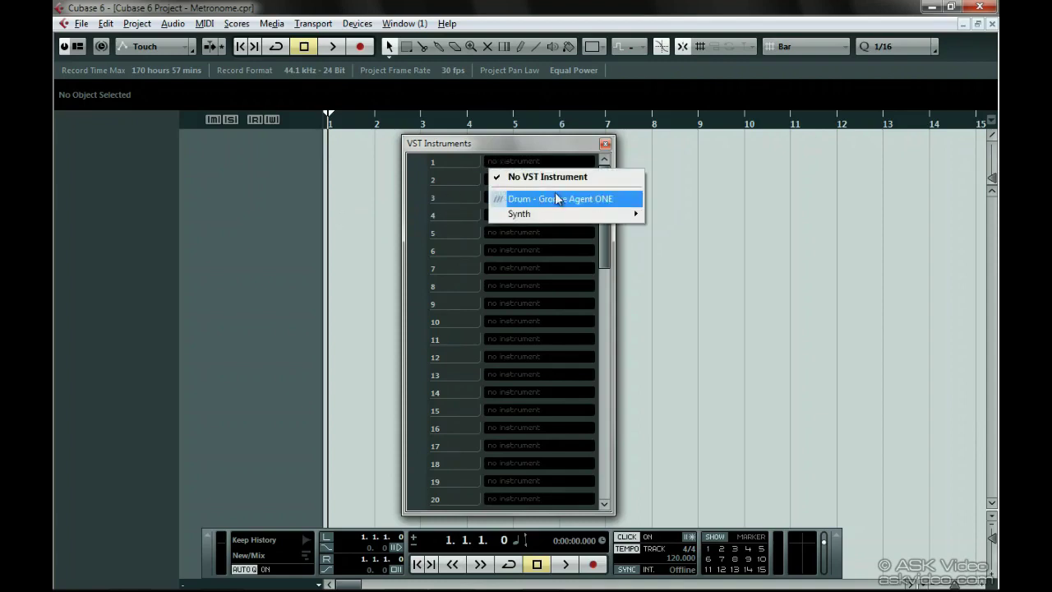
left_click(630, 199)
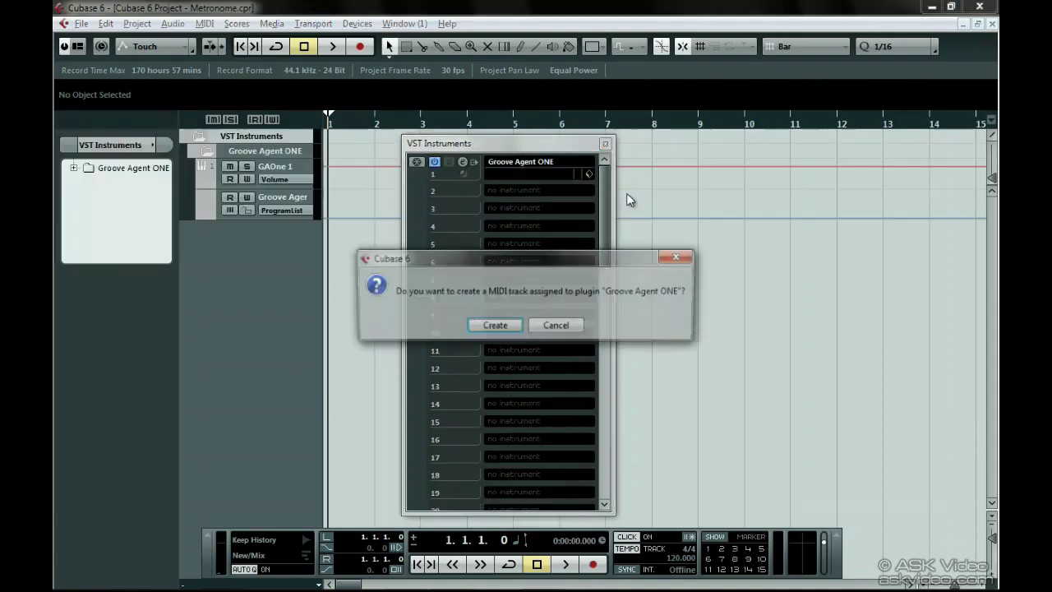
left_click(553, 324)
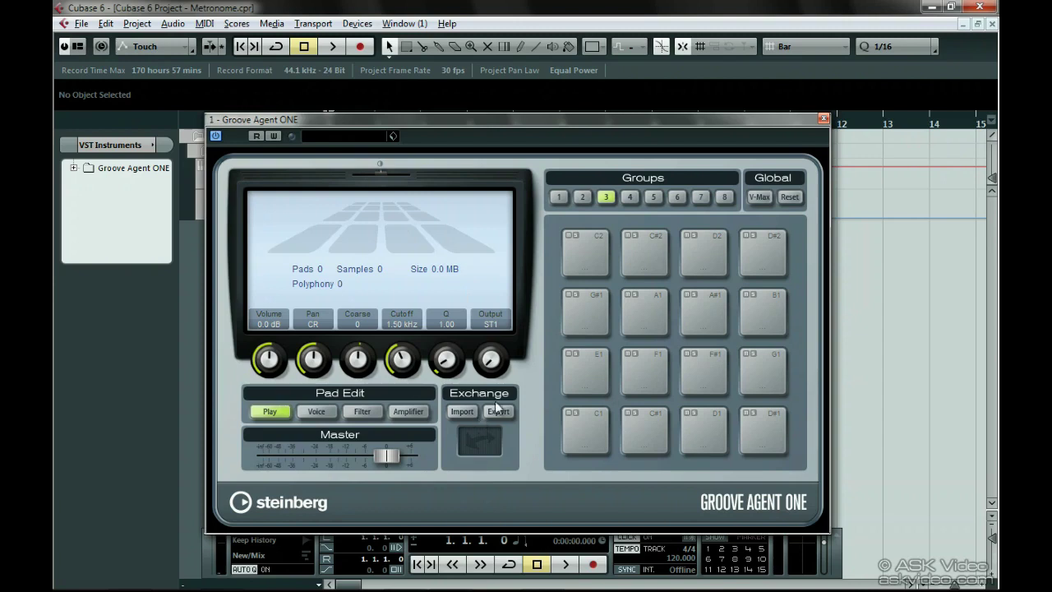
Load the Pop Kit preset into Groove Agent ONE.
left_click(369, 136)
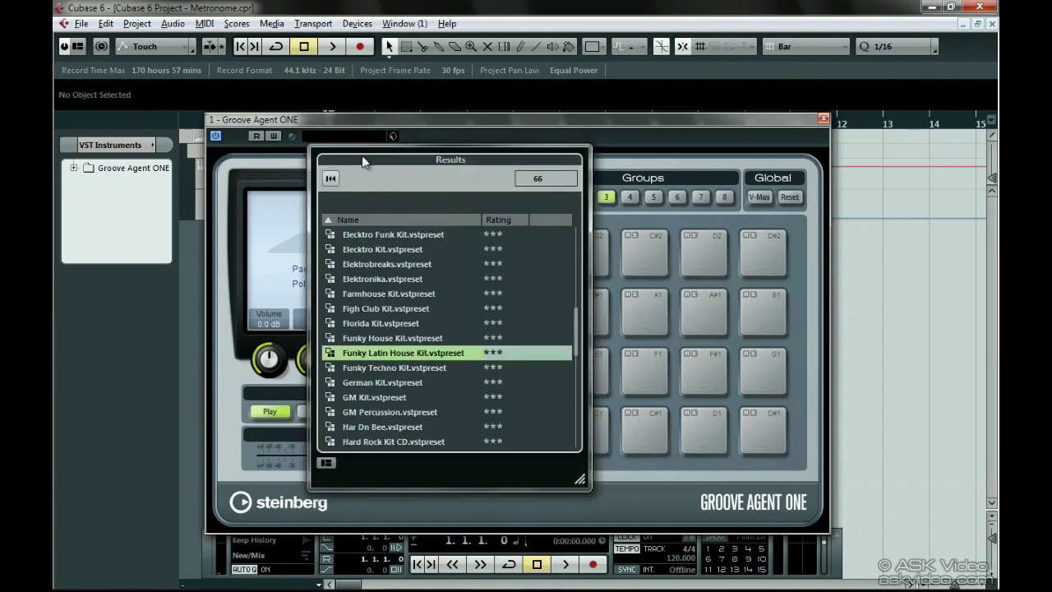
left_click_drag(577, 327, 574, 408)
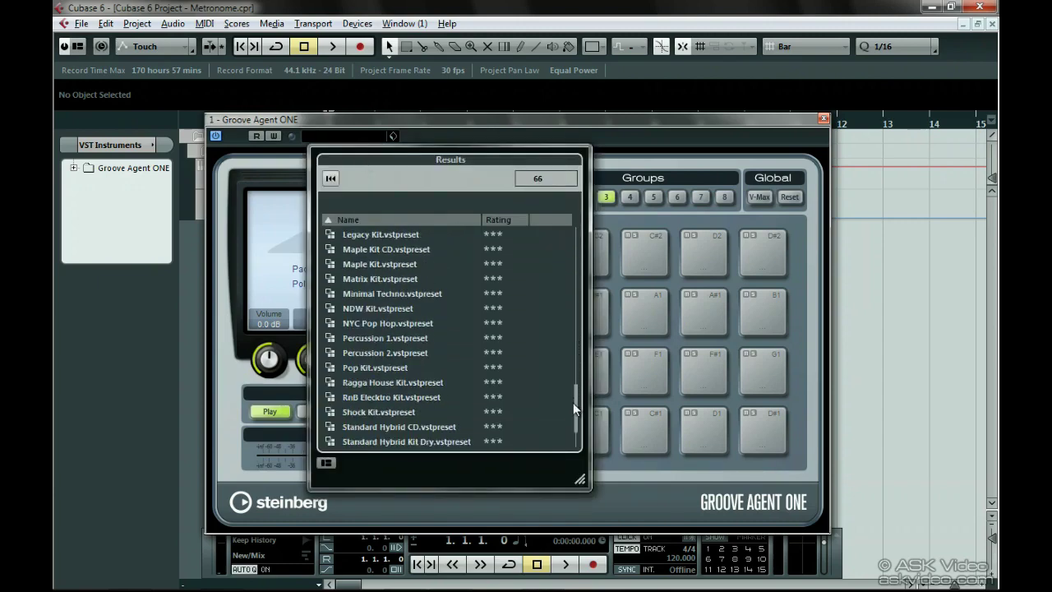
double_click(397, 368)
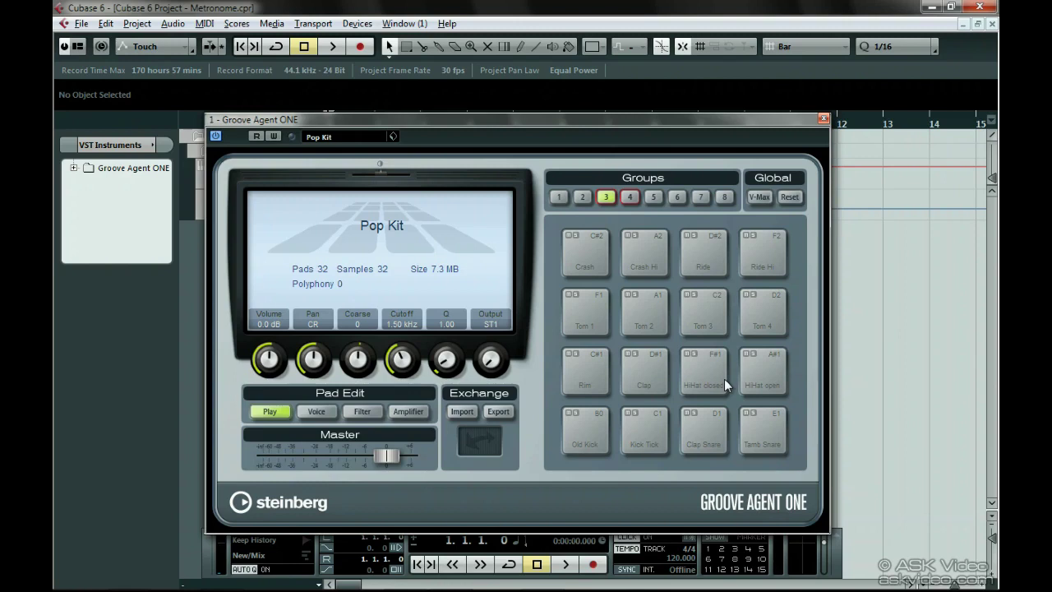
Audition the open and closed hi-hat pads in Groove Agent ONE, and close the instrument windows.
left_click(758, 369)
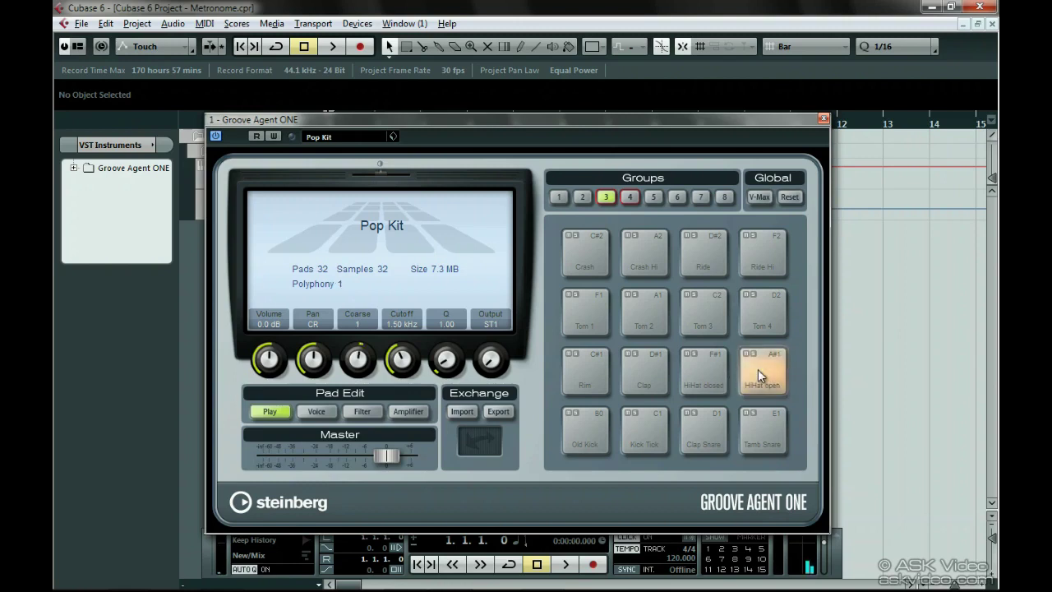
left_click(702, 370)
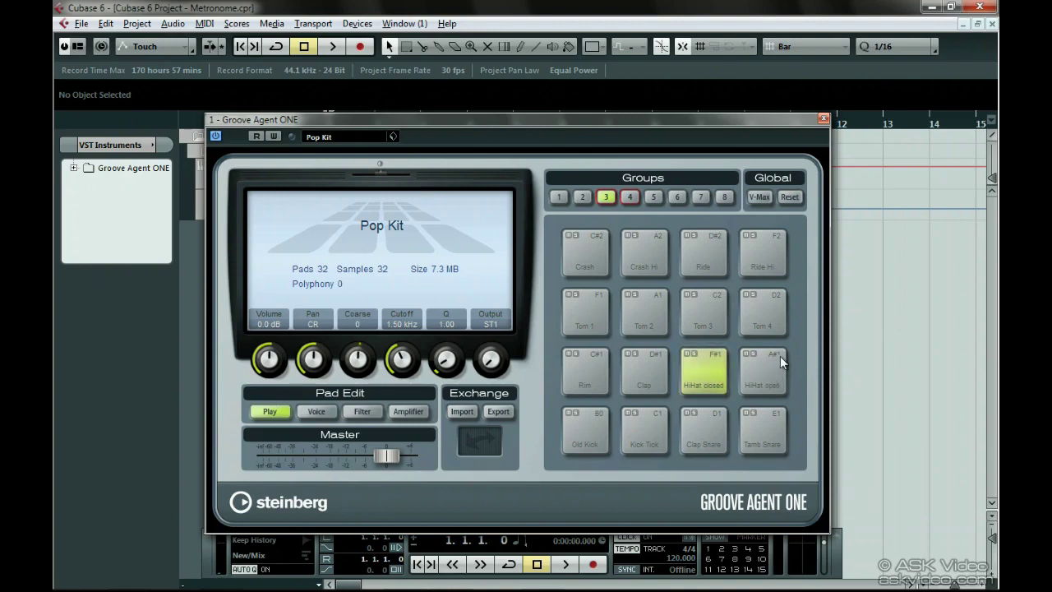
left_click(824, 120)
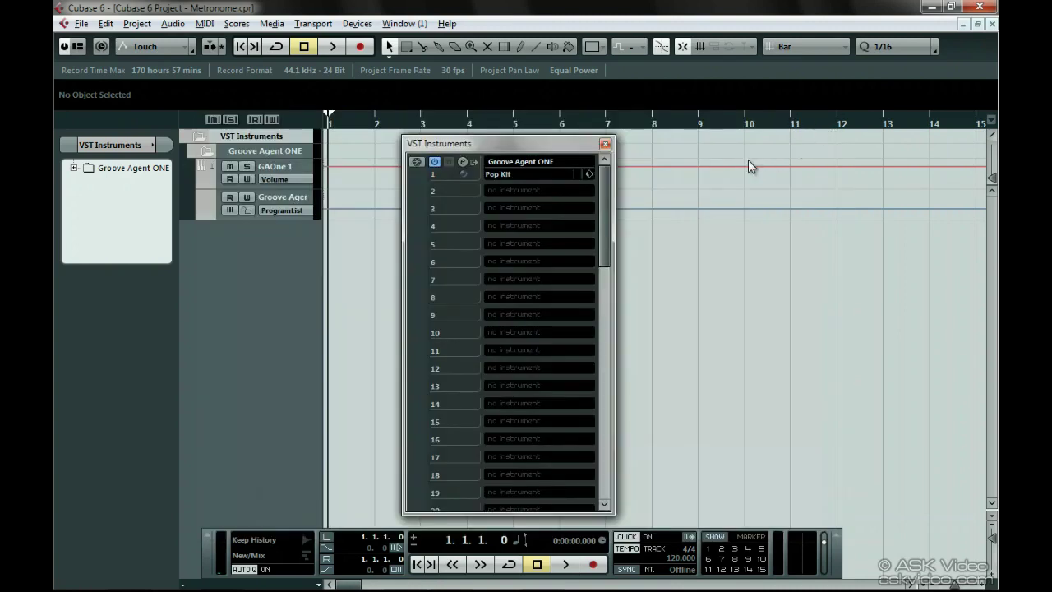
left_click(605, 144)
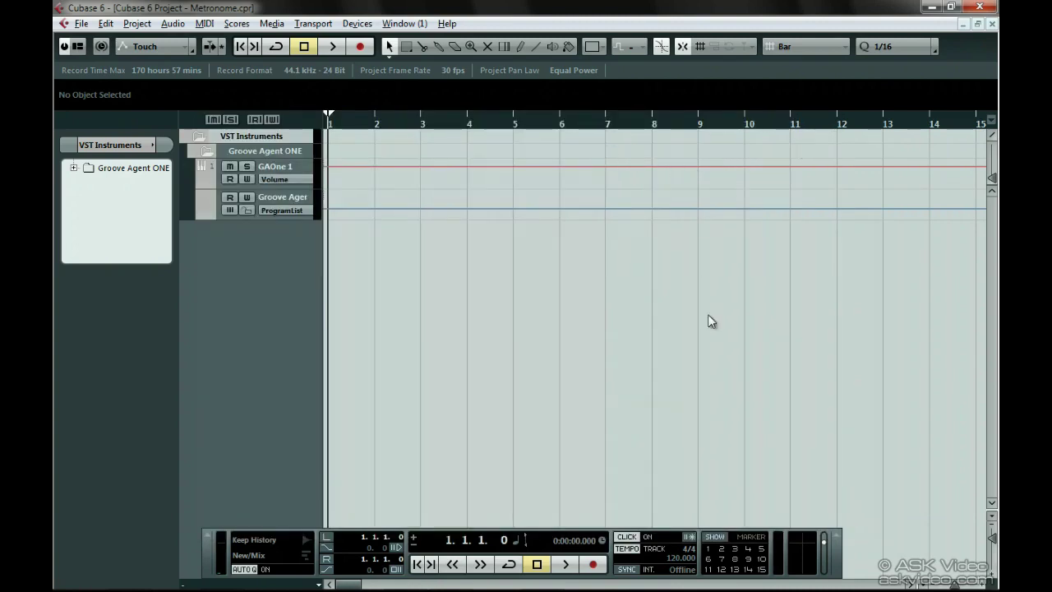
Activate the MIDI click in the metronome setup and route its MIDI port to 1 - Groove Agent ONE - Midi In.
left_click(628, 540, "ctrl")
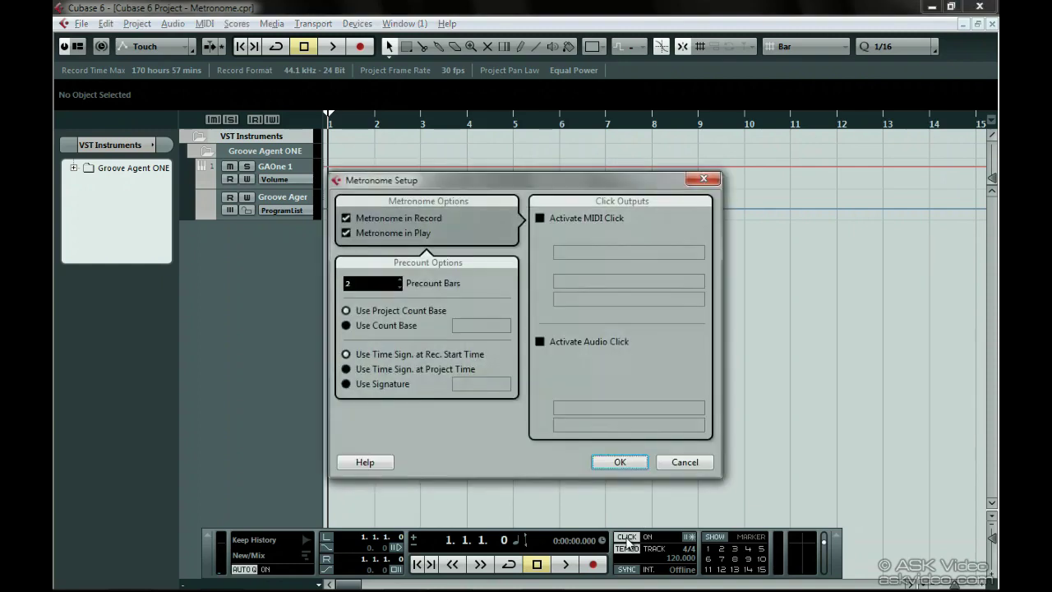
left_click(540, 218)
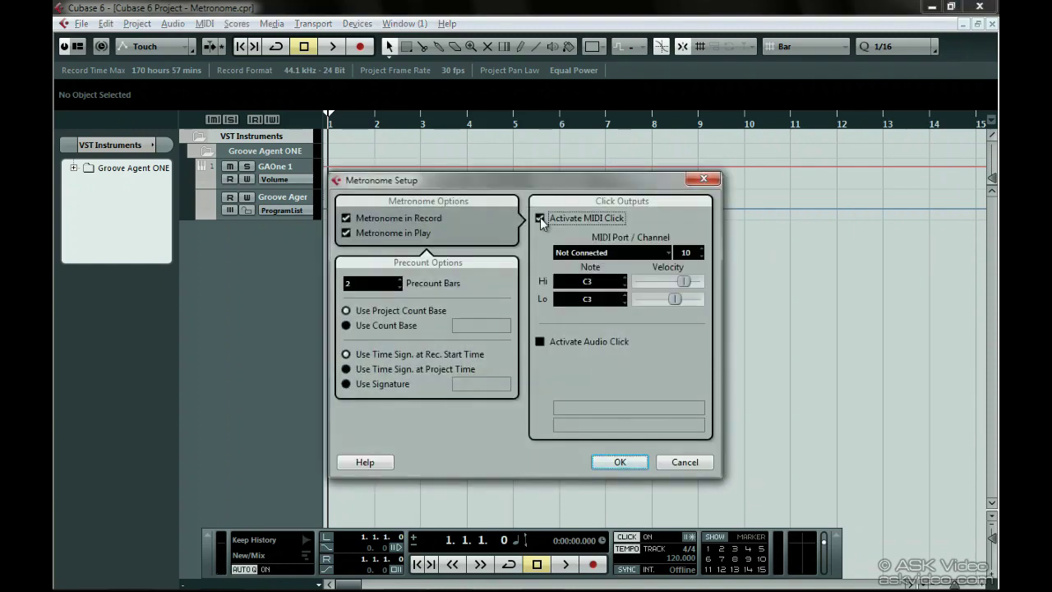
left_click(620, 254)
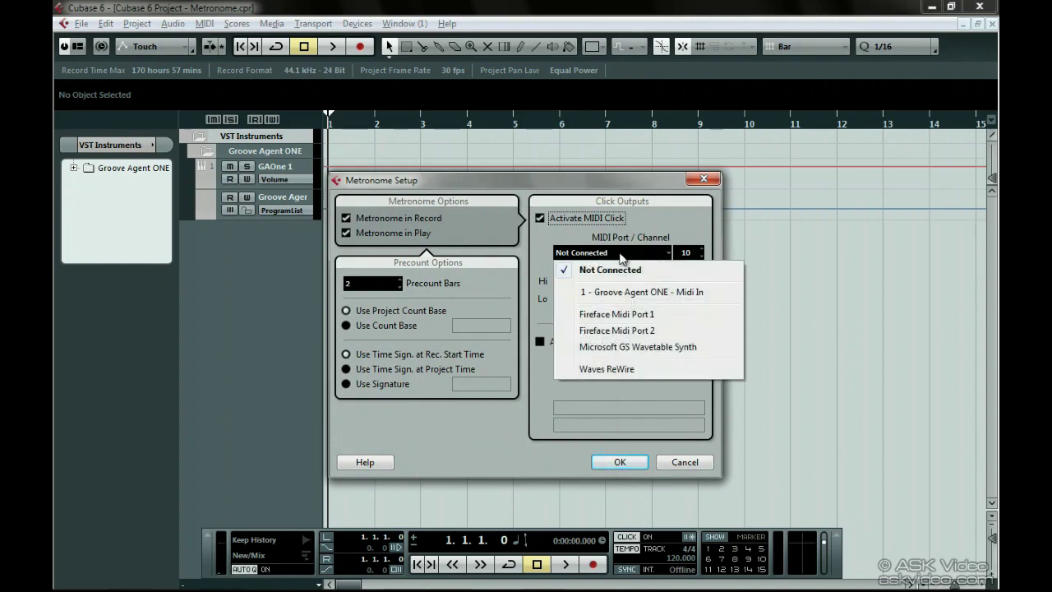
left_click(696, 293)
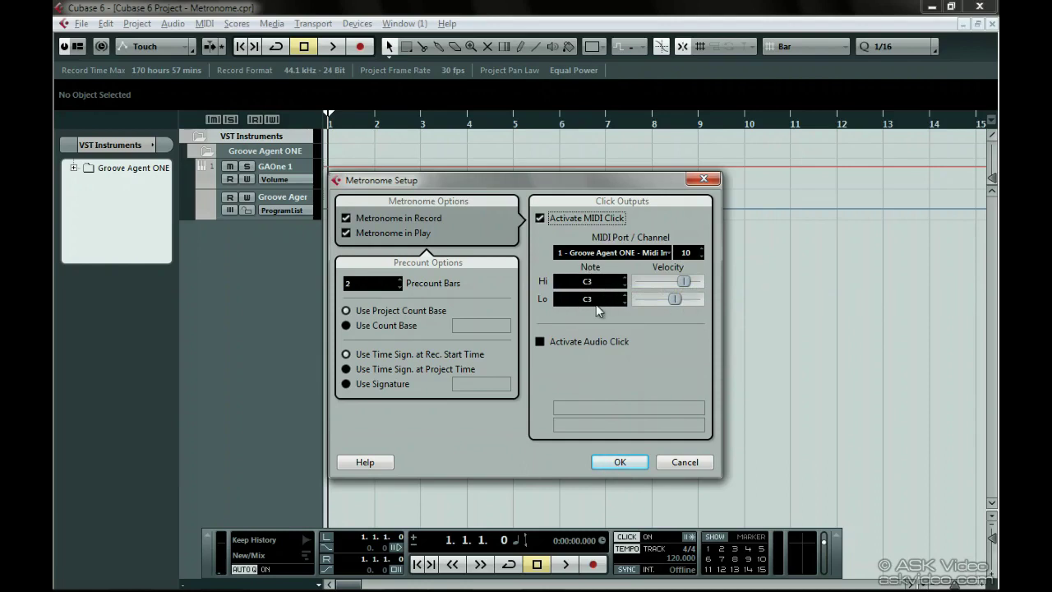
Set the MIDI click's Hi note to A#1 and Lo note to F#1, and apply the metronome setup.
double_click(592, 282)
type("a#1")
key("Return")
type("f#1")
key("Return")
left_click(618, 461)
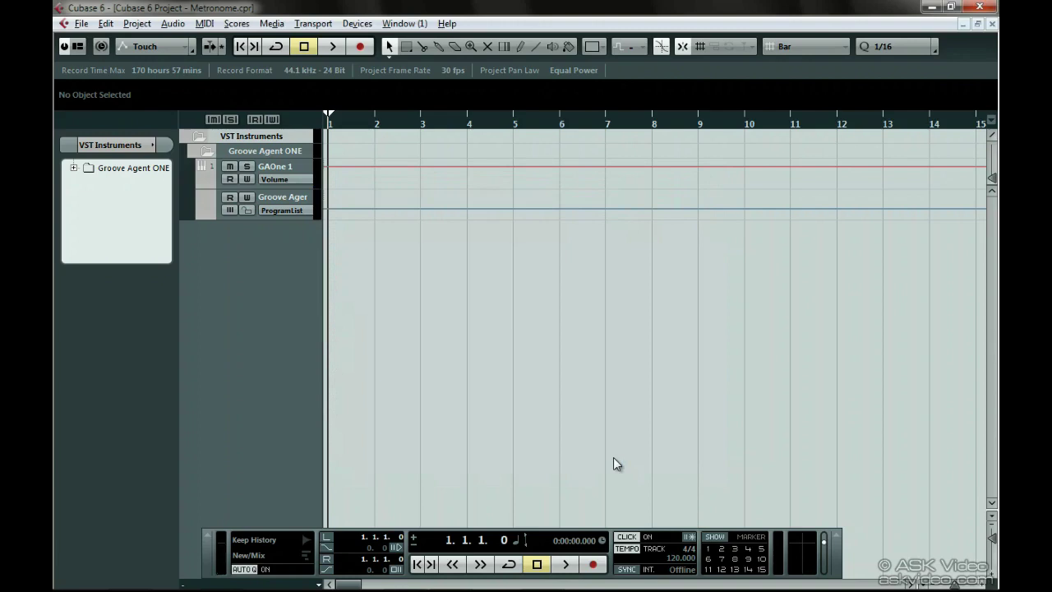
Play the project to hear the MIDI click, and set the GAOne 1 channel level to -0.23 in the mixer.
left_click(566, 564)
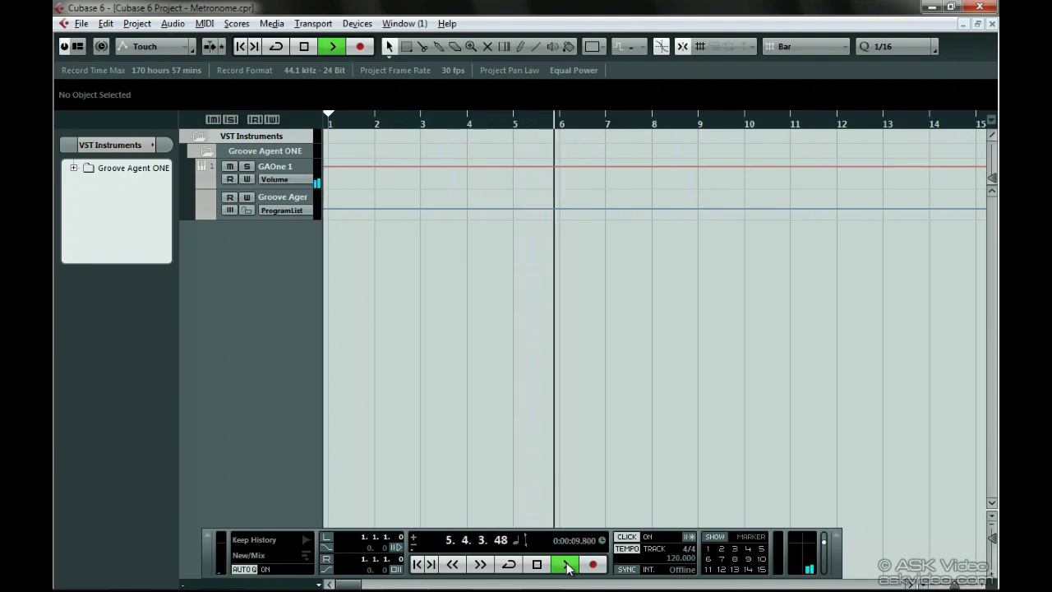
key("F3")
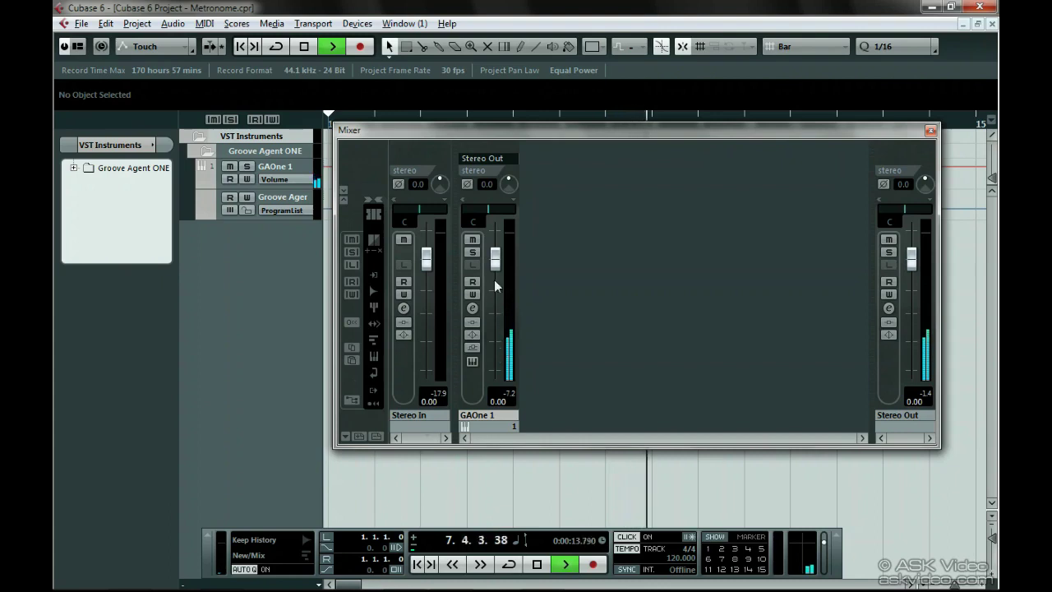
mouse_move(494, 258)
left_mouse_down()
mouse_move(495, 311)
mouse_move(496, 260)
left_mouse_up()
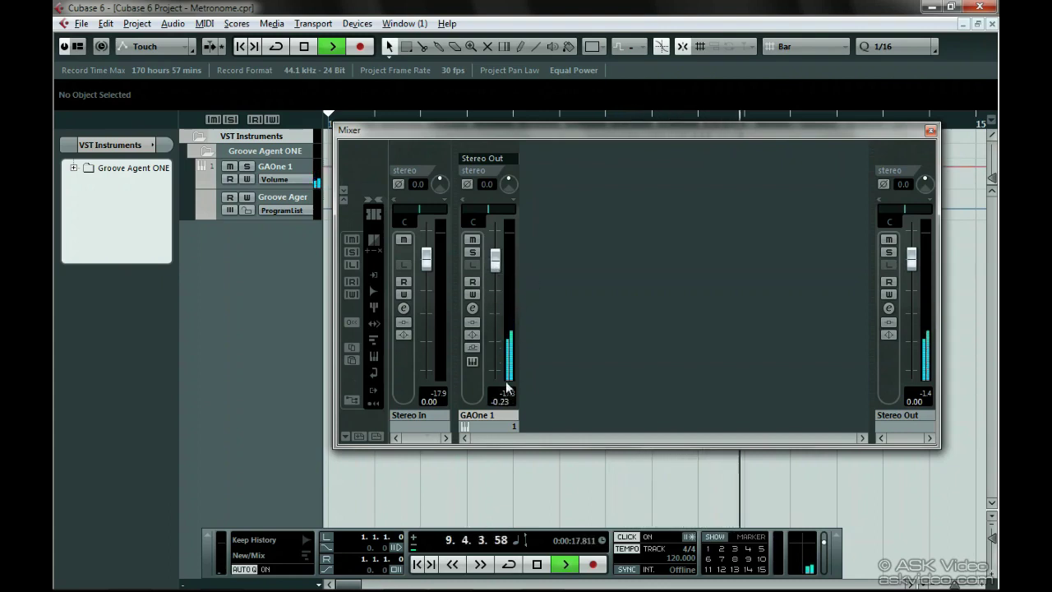
Rename the GAOne 1 mixer channel as Click.
double_click(482, 418)
type("C")
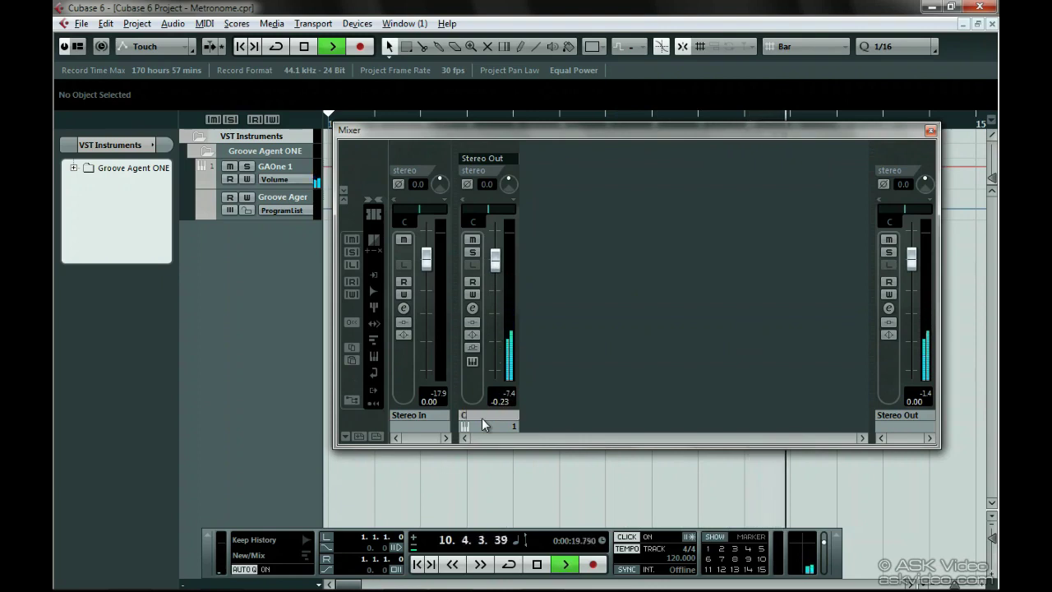
type("lick")
key("Return")
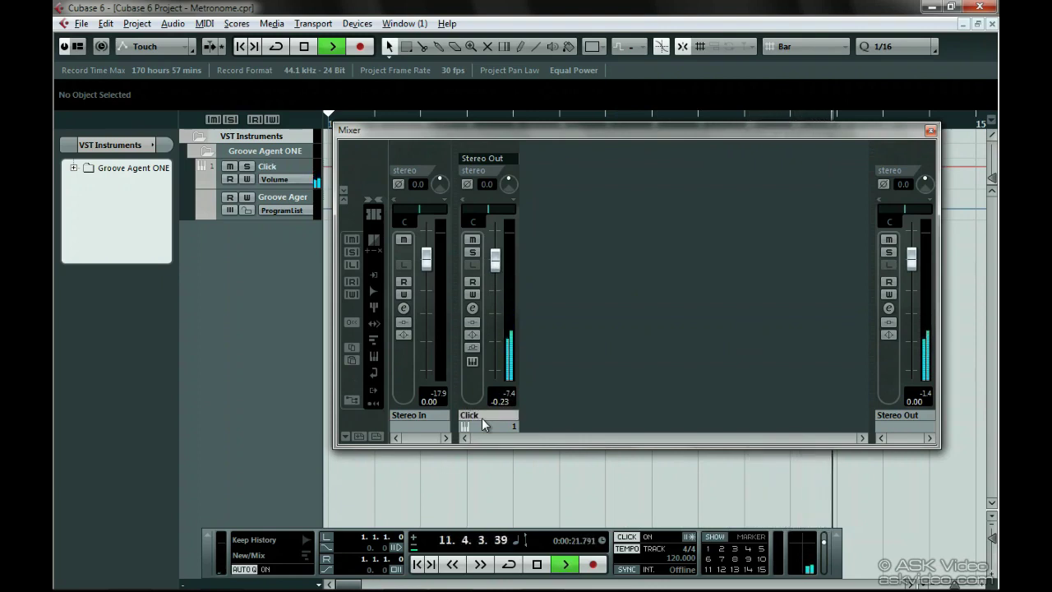